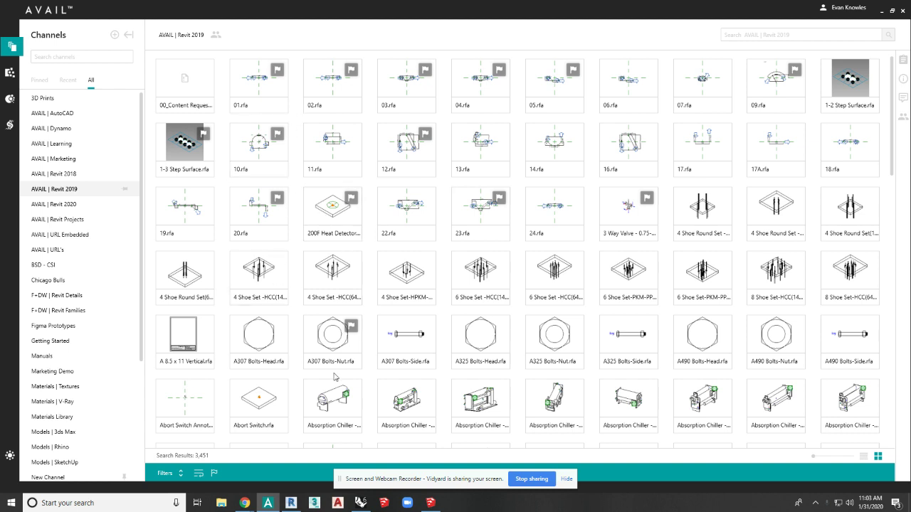
Step: Browse File Explorer to AVAIL (E:)\Content\Standards Library\Revit\Families
click(223, 502)
scroll(138, 320, down, 3)
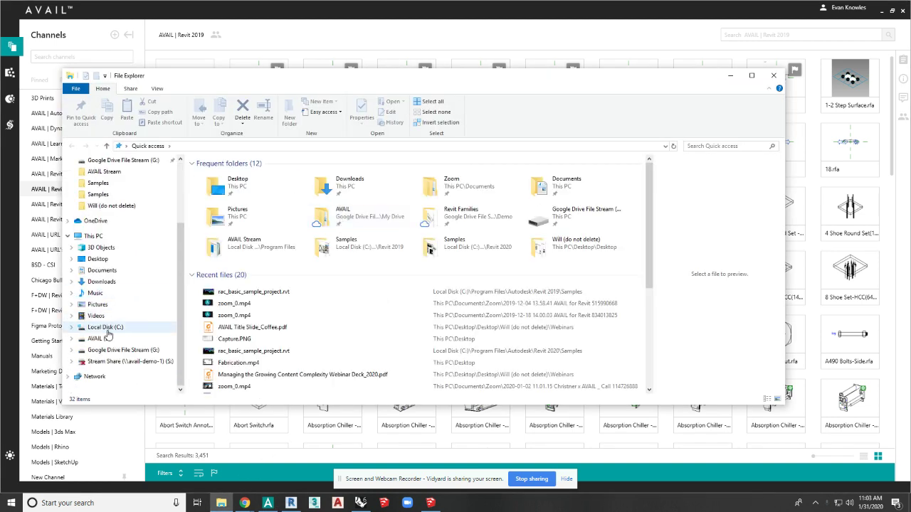
click(132, 328)
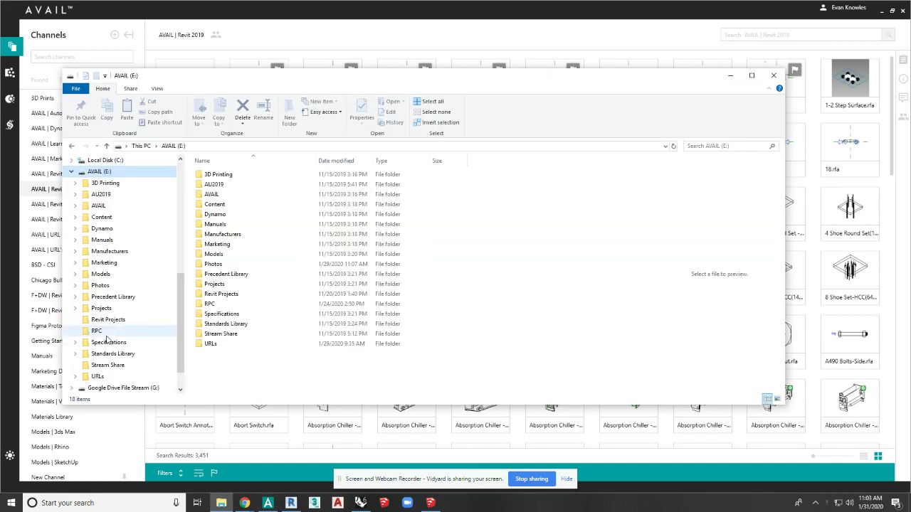
double_click(222, 205)
double_click(236, 185)
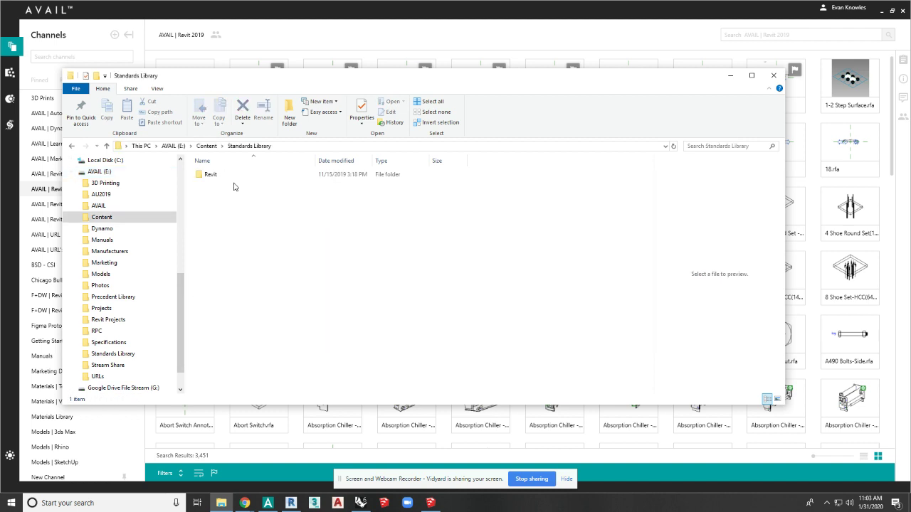
double_click(230, 176)
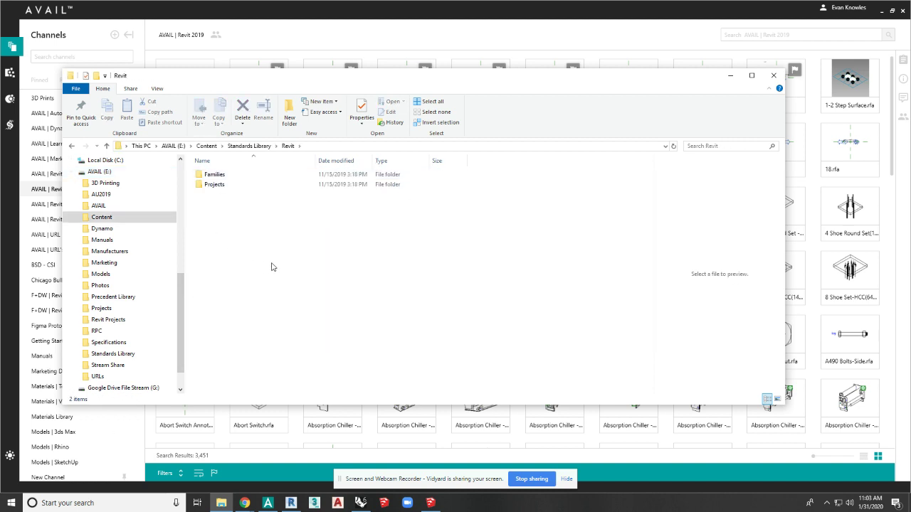
double_click(230, 176)
Step: Drag the Windows folder onto the AVAIL channel grid to index it
scroll(237, 351, down, 4)
click(231, 389)
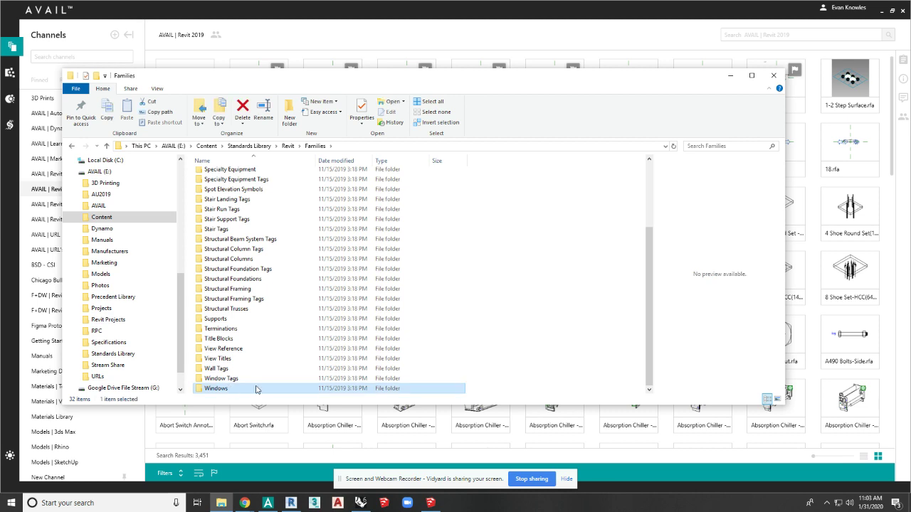
drag(268, 392, 530, 420)
Step: Dismiss the indexing warning, accept all 22 .rfa files unfiltered, and reach the Add Tags step
click(498, 281)
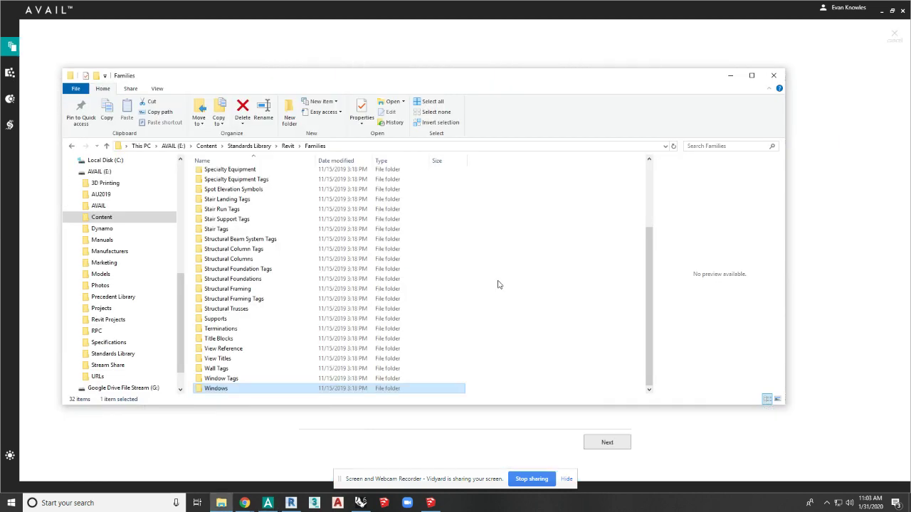
click(605, 442)
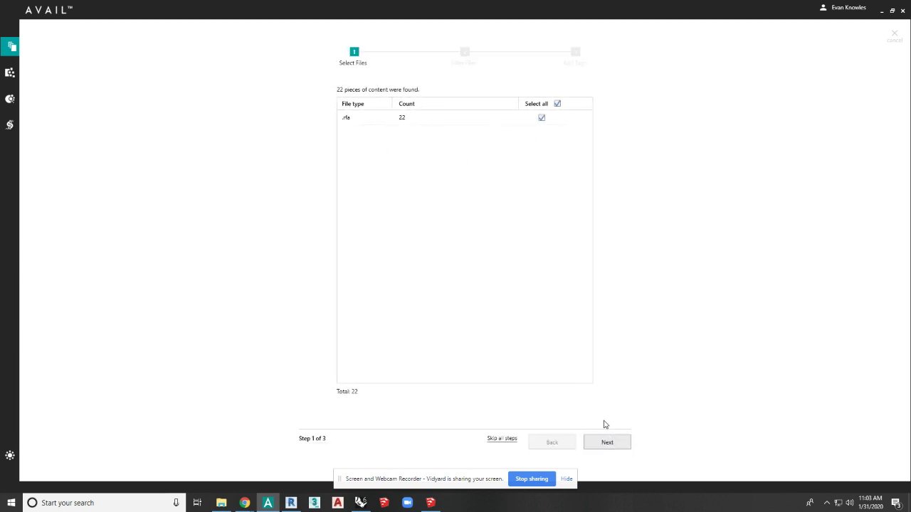
click(609, 442)
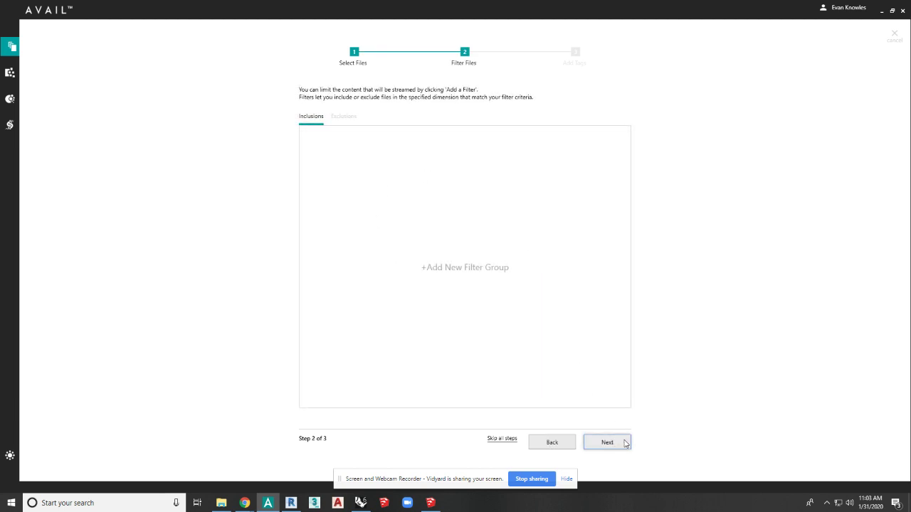
click(623, 441)
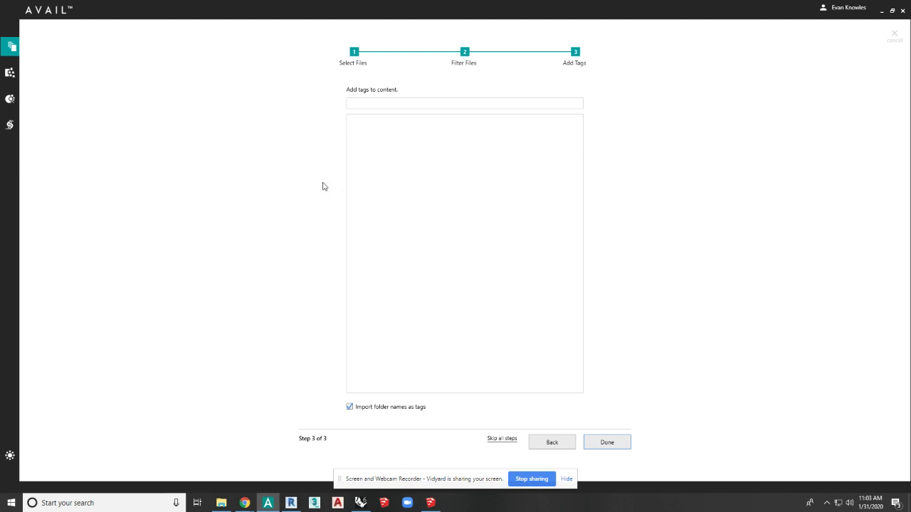
click(362, 104)
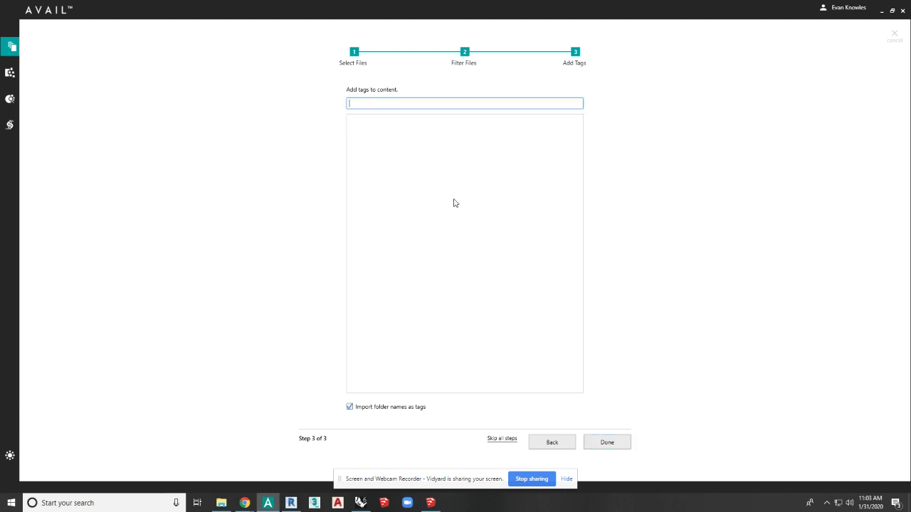
Step: Add 'New content' as a tag for the 22 files being indexed
text(New content)
key(Return)
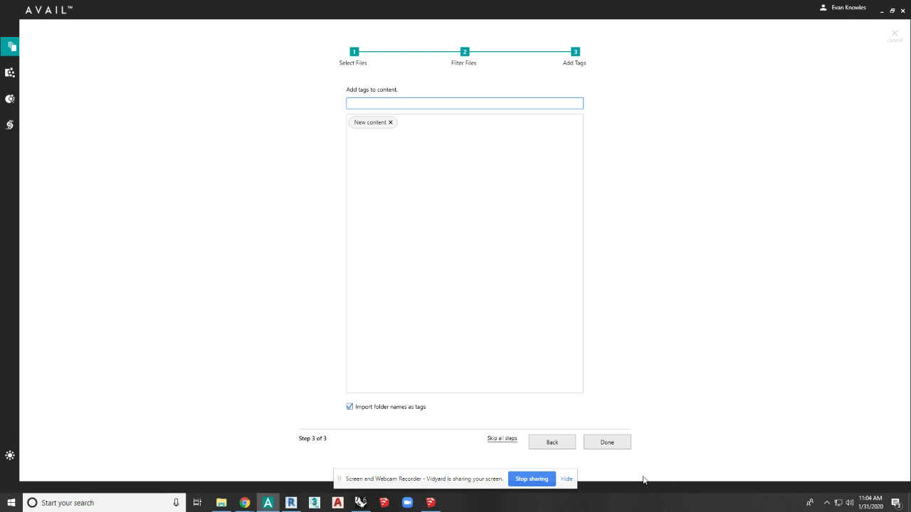
Step: Close the import wizard and expand the Revit 2019 channel's filters panel below the grid
click(893, 37)
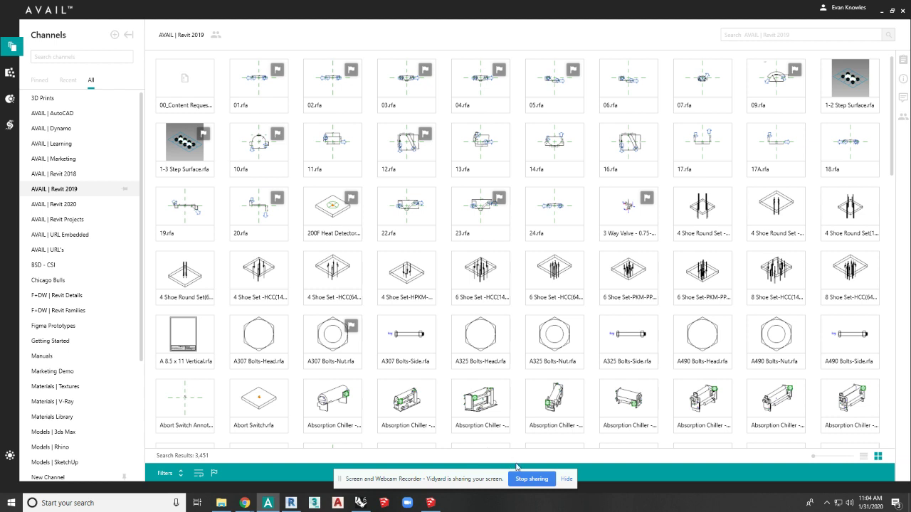
drag(519, 466, 519, 266)
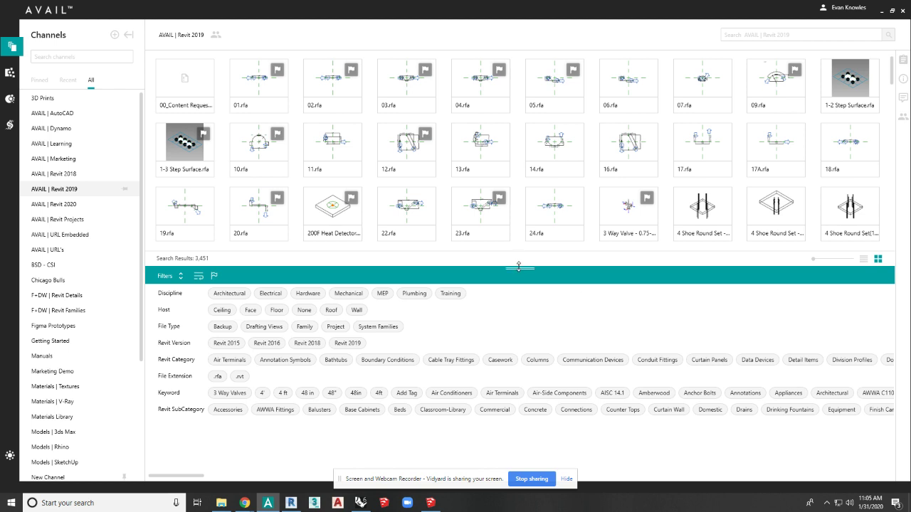
Step: Apply the 'New Content' tag to 01.rfa, 02.rfa, 12.rfa and 13.rfa
drag(519, 262, 520, 345)
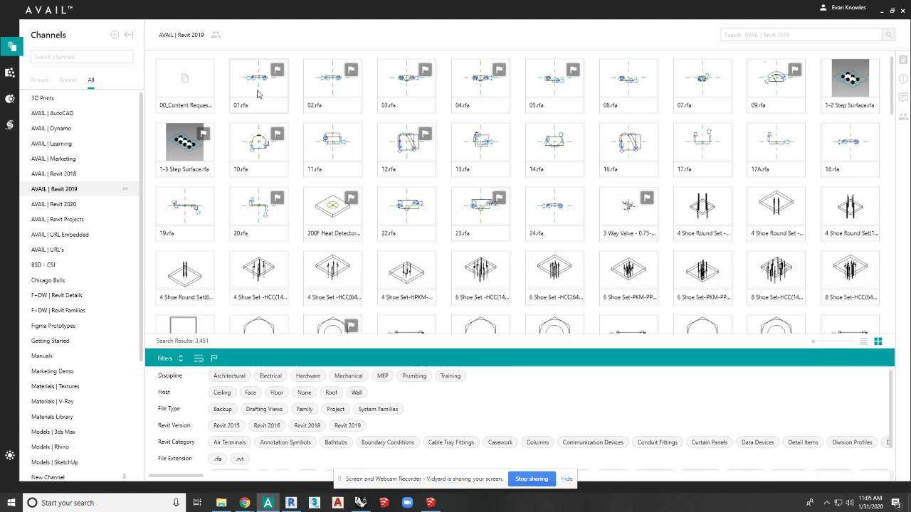
click(258, 90)
ctrl+click(330, 92)
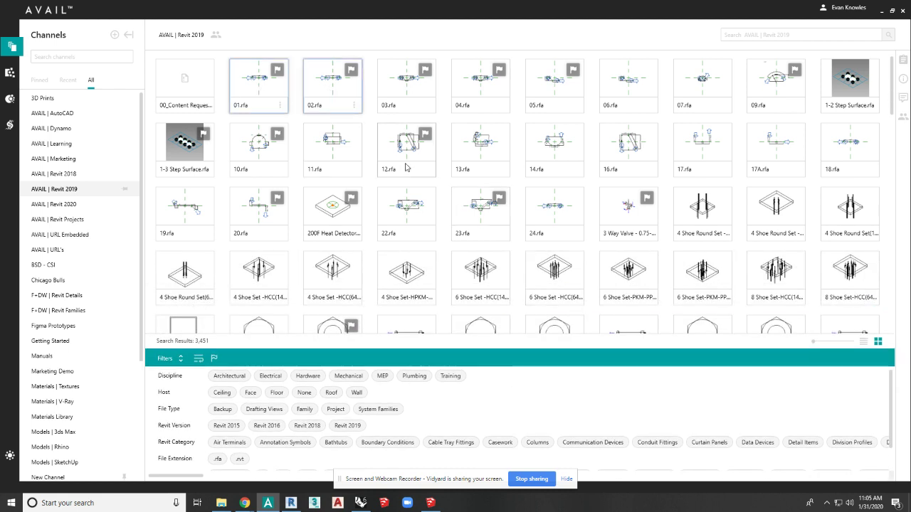
ctrl+click(411, 150)
ctrl+click(481, 147)
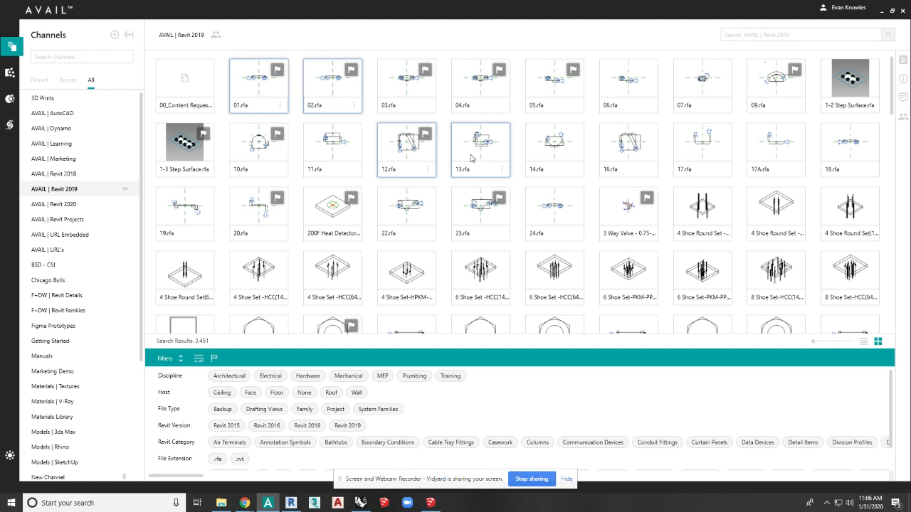
right_click(475, 158)
click(494, 184)
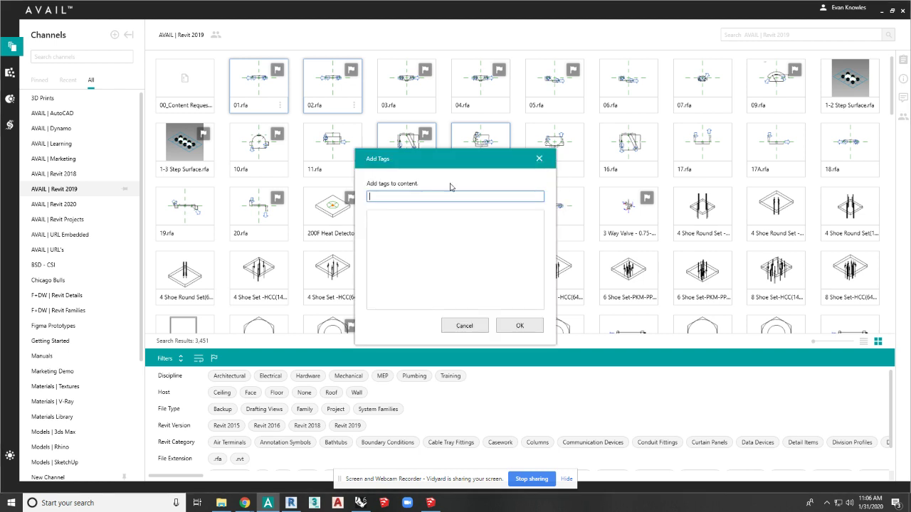
text(New)
text(Content)
click(519, 326)
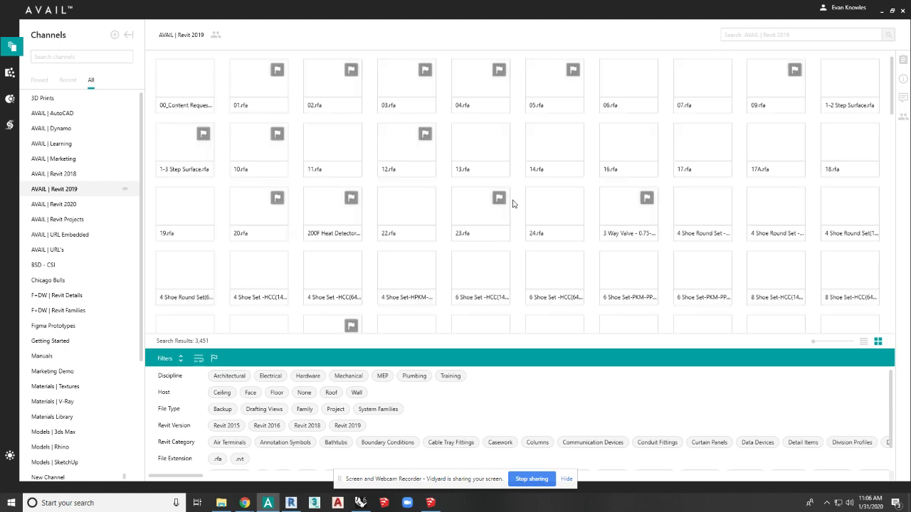
click(732, 37)
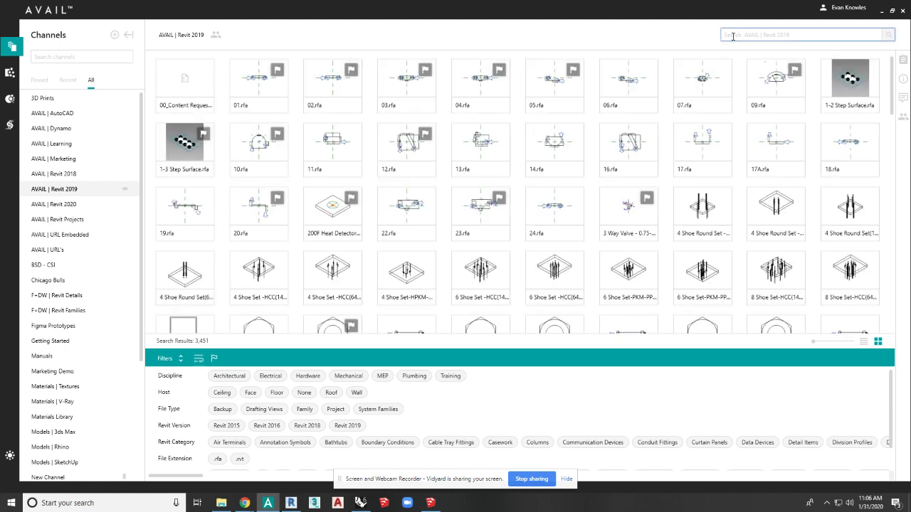
text(New content)
key(Return)
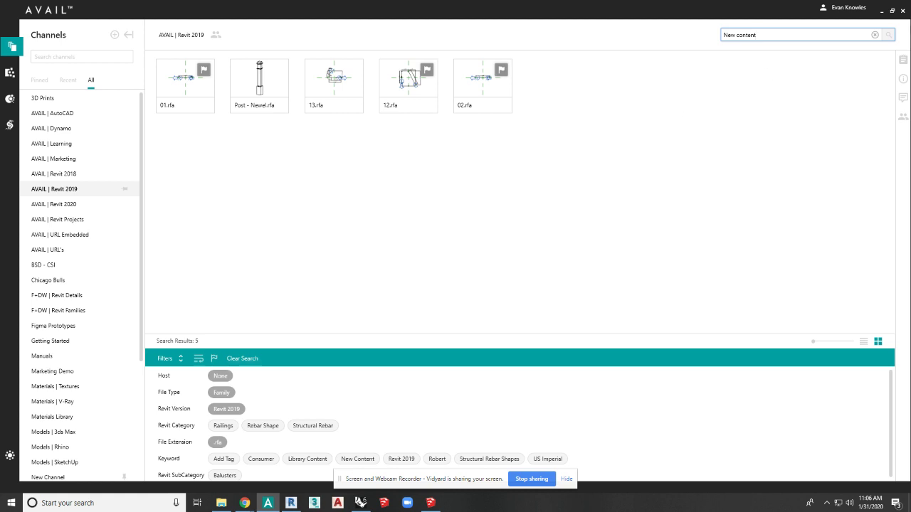
click(875, 35)
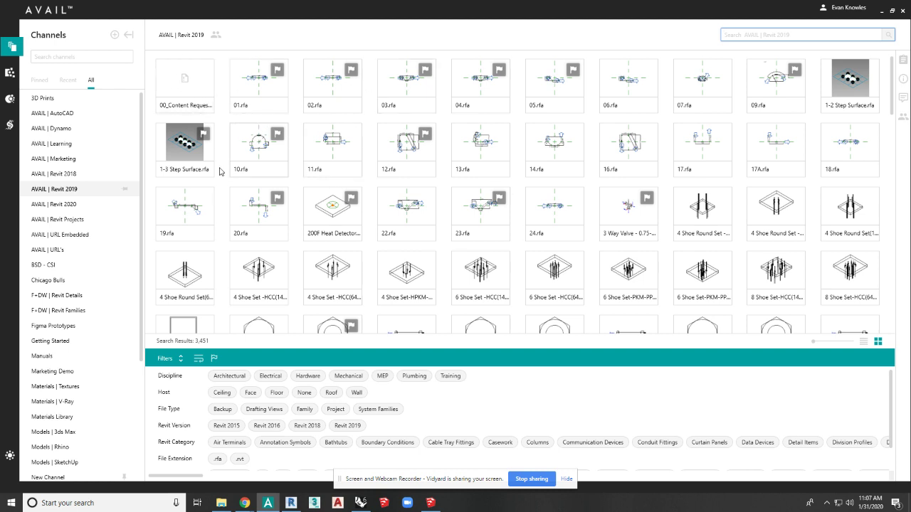
Step: Open the Tags & Filters page and scroll to the Class 900–1500 keyword rows
click(11, 101)
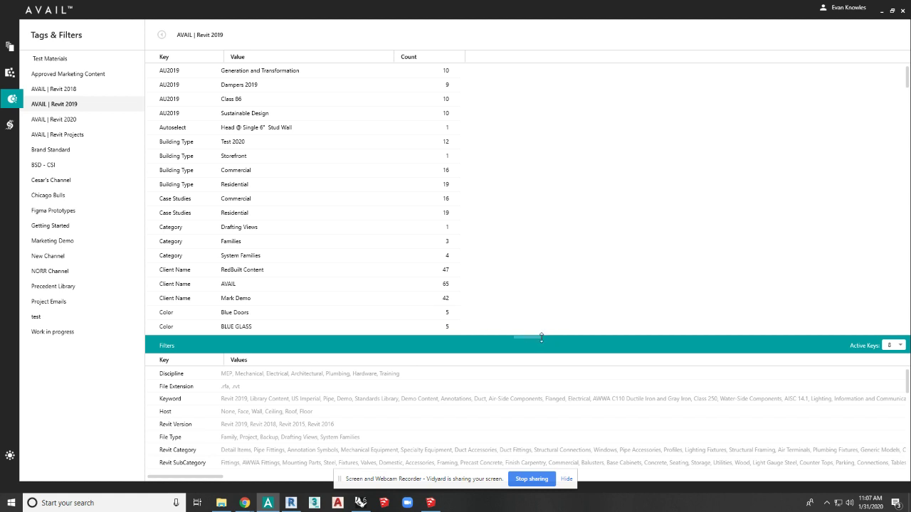
scroll(276, 214, down, 3)
scroll(276, 214, down, 15)
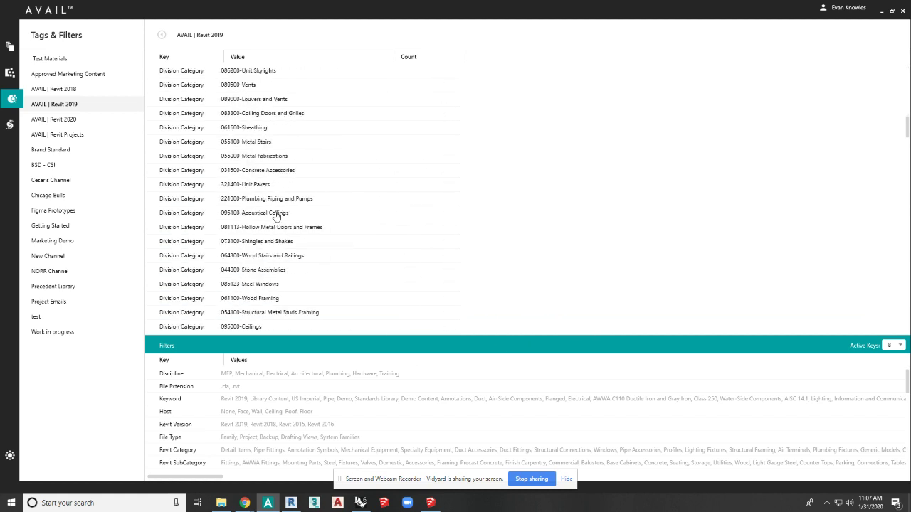
scroll(276, 215, down, 15)
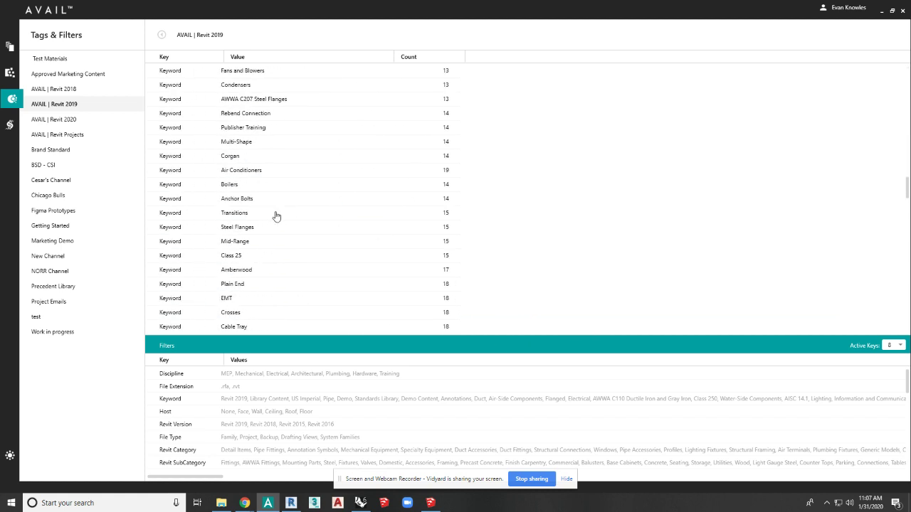
scroll(246, 135, down, 15)
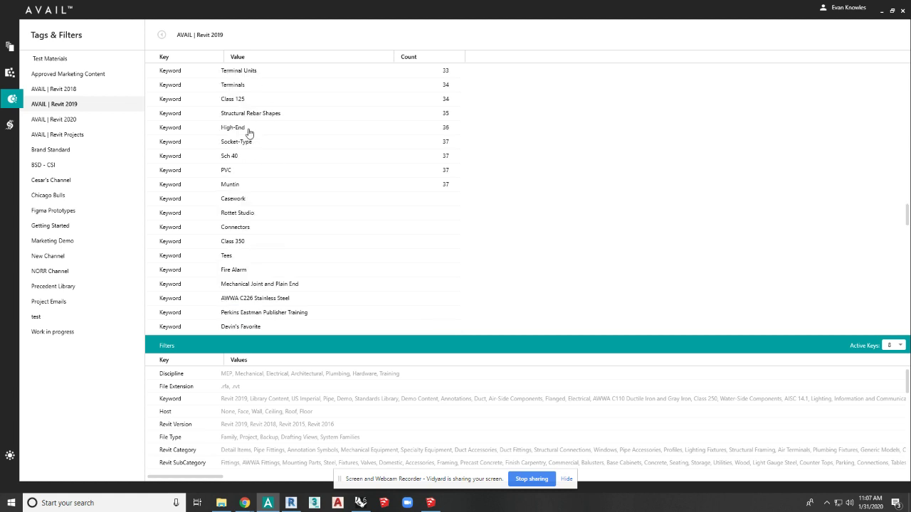
scroll(244, 156, up, 3)
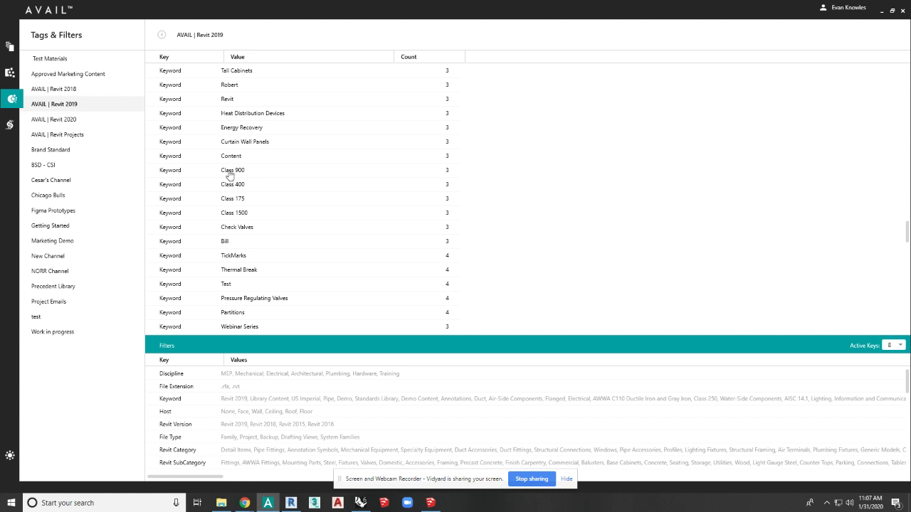
double_click(230, 171)
Step: Strip the 'Class ' prefix so the first two keywords read 900 and 400
drag(235, 169, 218, 175)
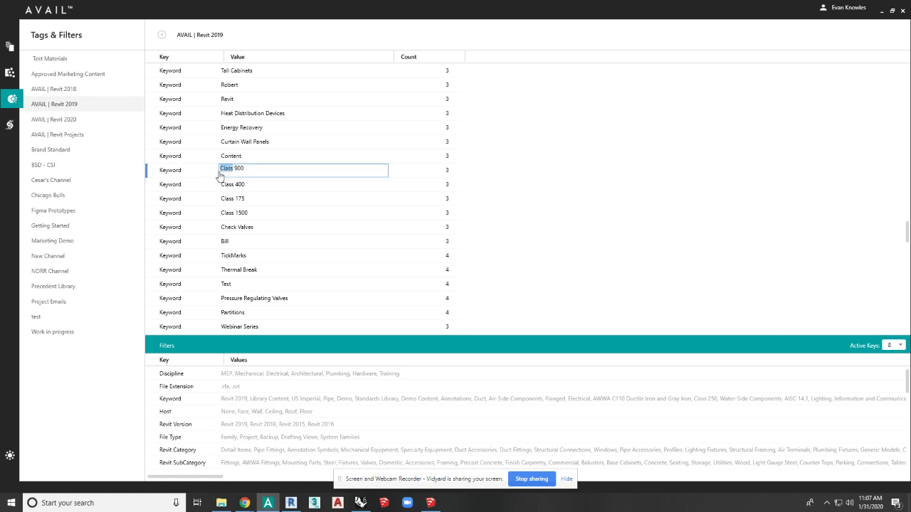
key(BackSpace)
click(232, 186)
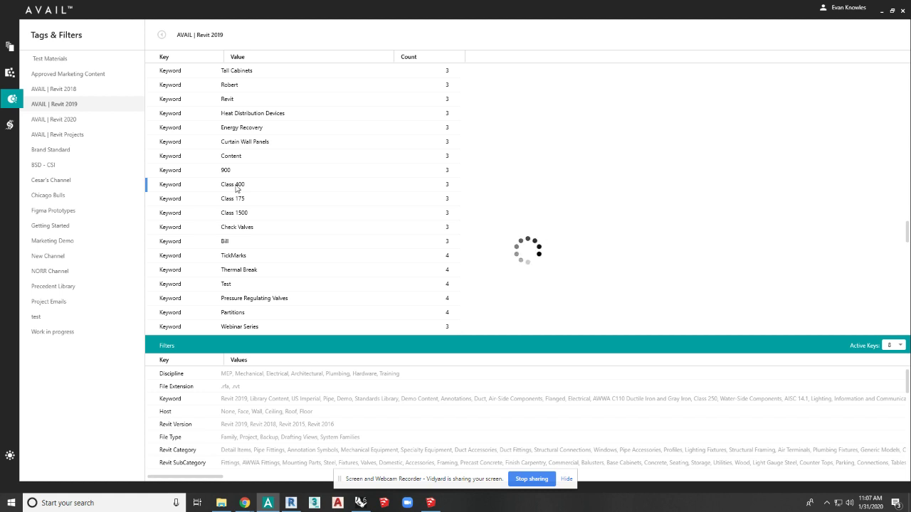
double_click(239, 185)
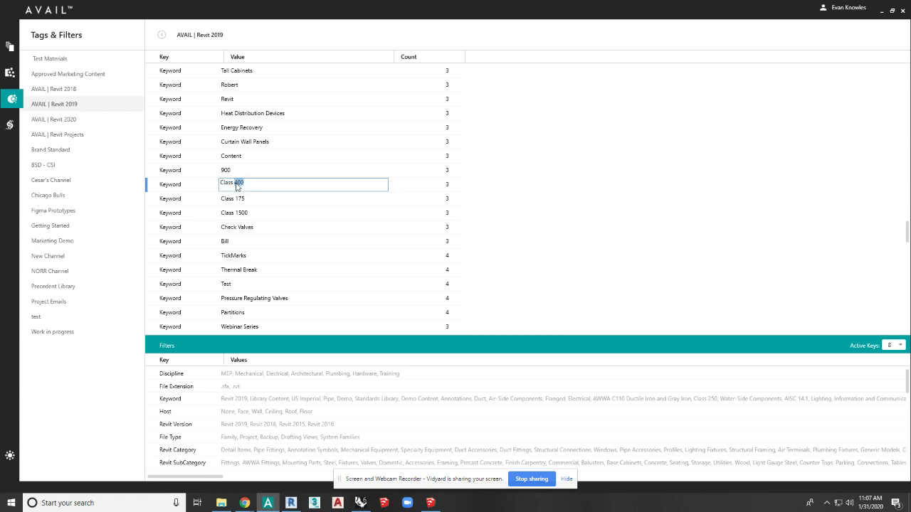
drag(236, 185, 218, 187)
key(BackSpace)
click(237, 202)
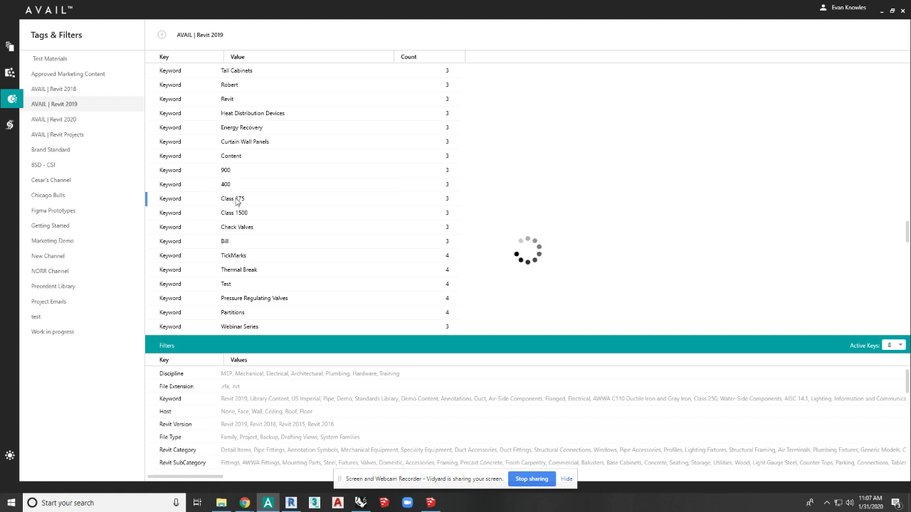
Step: Strip the prefix from 175 and 1500, then select the four rows 900 through 1500
double_click(237, 201)
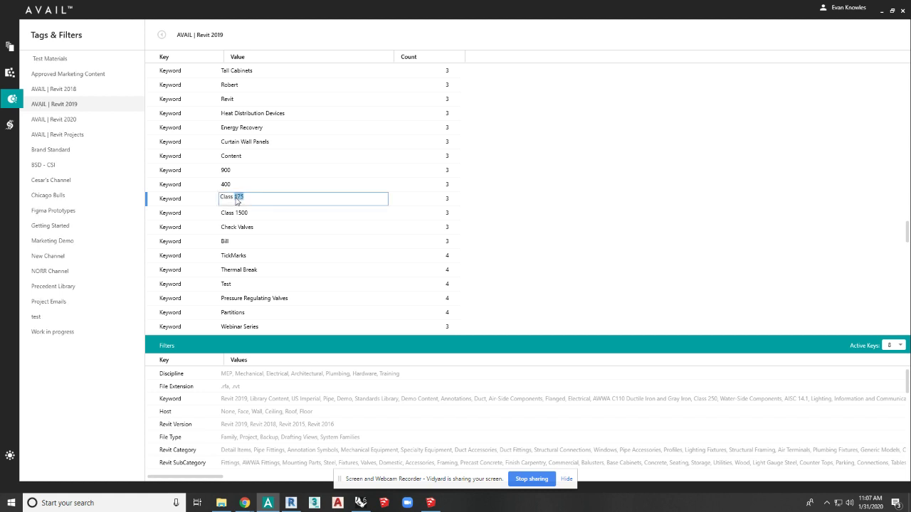
drag(237, 201, 218, 206)
key(BackSpace)
click(232, 216)
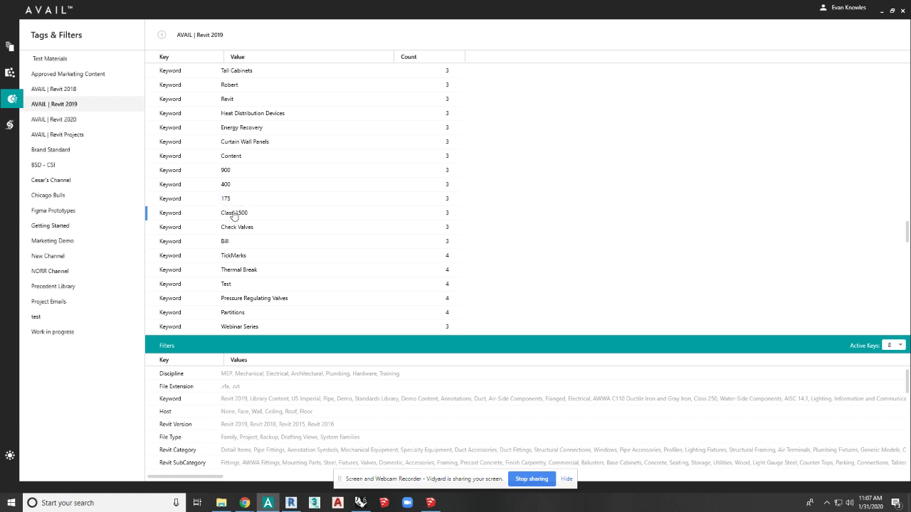
double_click(233, 215)
drag(237, 213, 220, 213)
key(BackSpace)
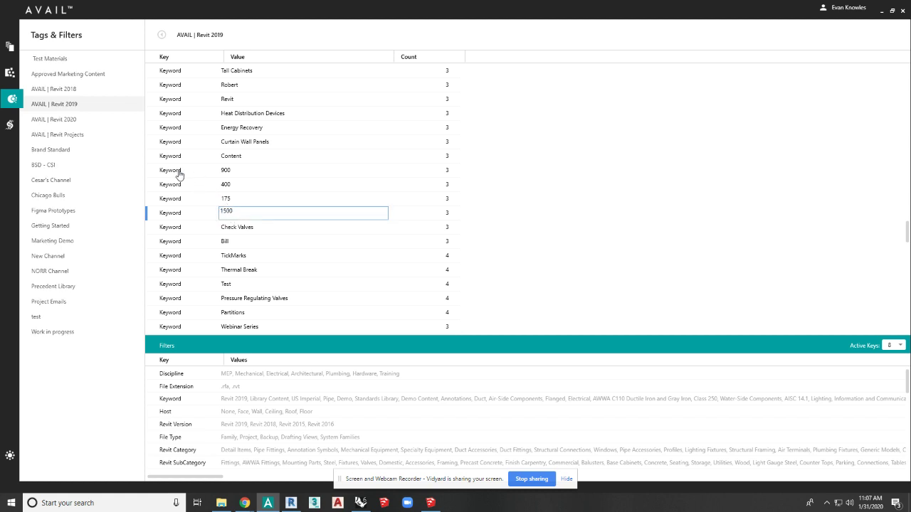
click(179, 174)
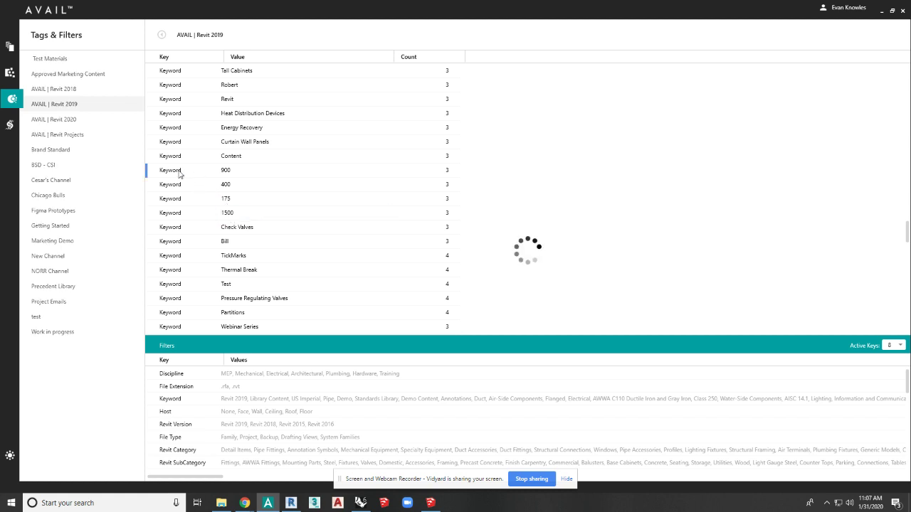
shift+click(175, 214)
Step: Reassign the selected 900, 400, 175 and 1500 tags to a new key named 'Class'
right_click(174, 179)
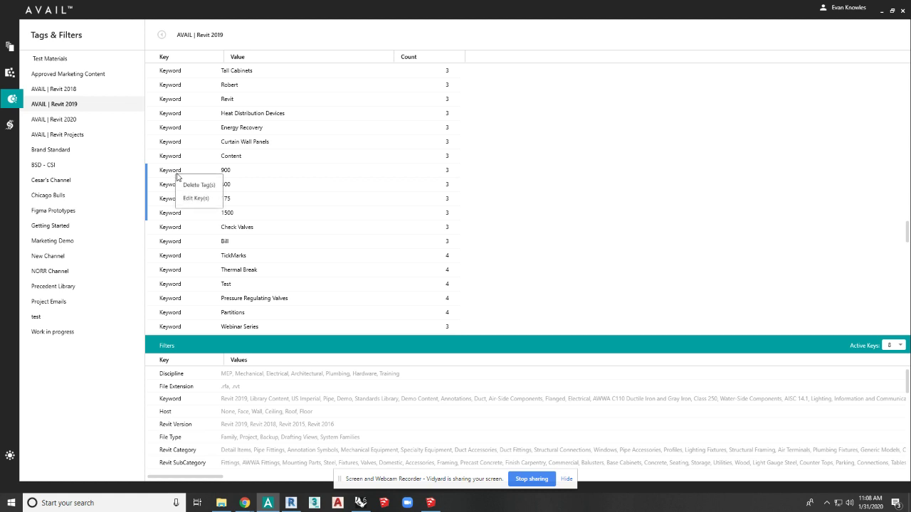
click(197, 199)
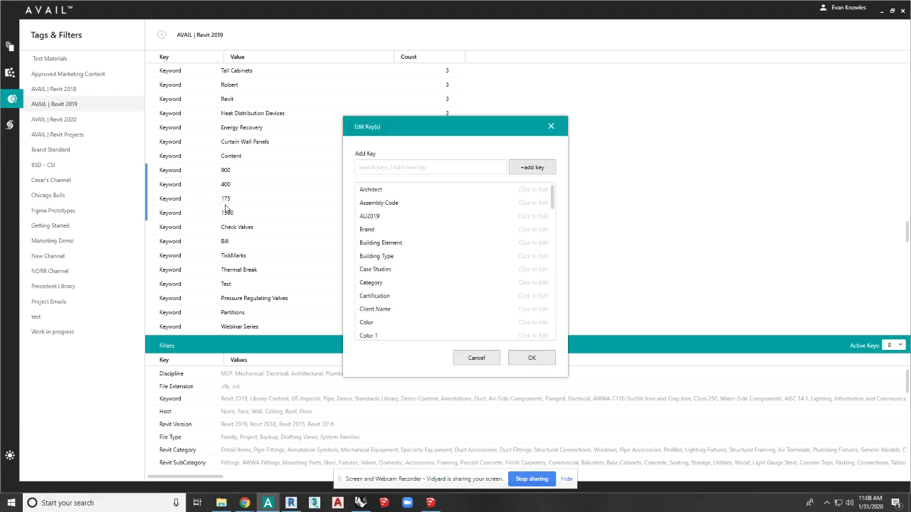
click(379, 171)
text(Class)
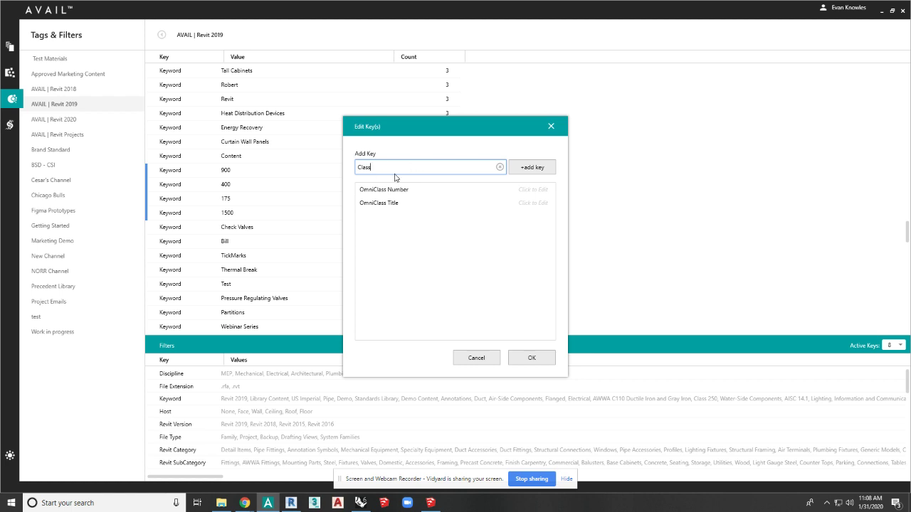
click(533, 168)
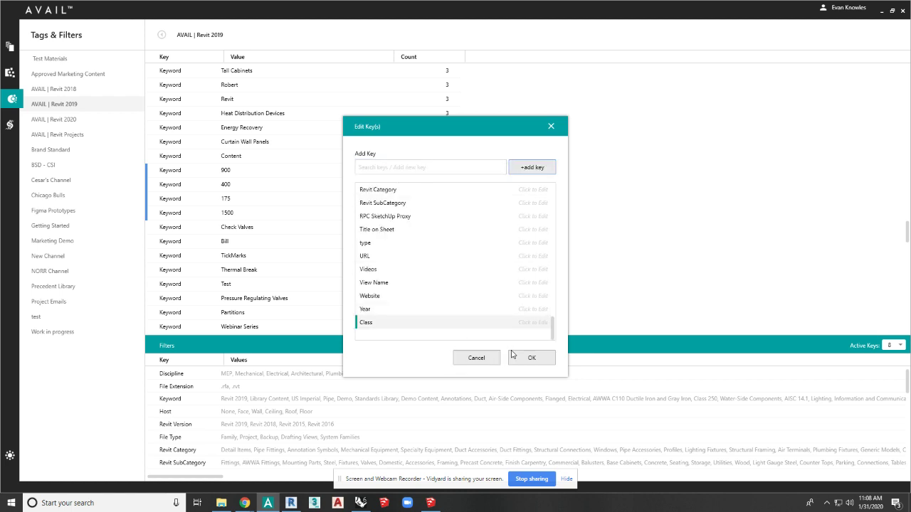
click(532, 358)
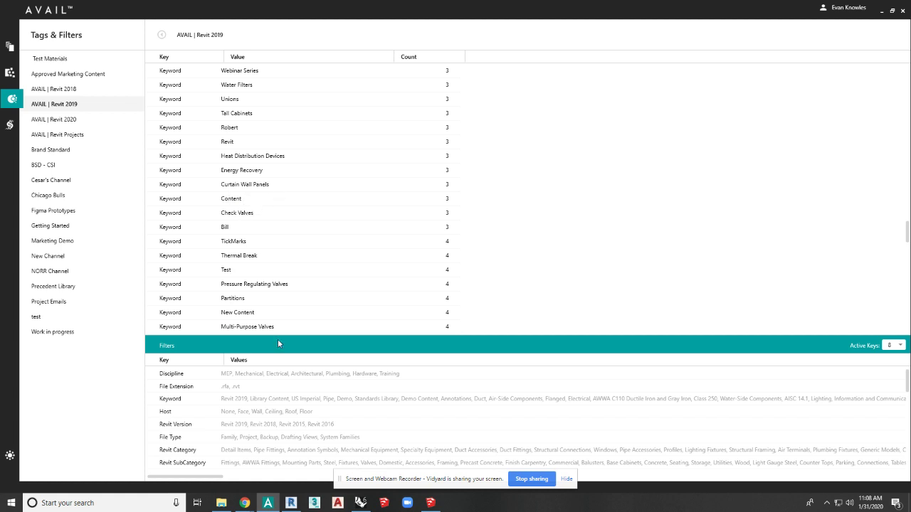
Step: Move the Class key up the filter list and raise Active Keys to 9 so Class is active
drag(518, 338, 521, 138)
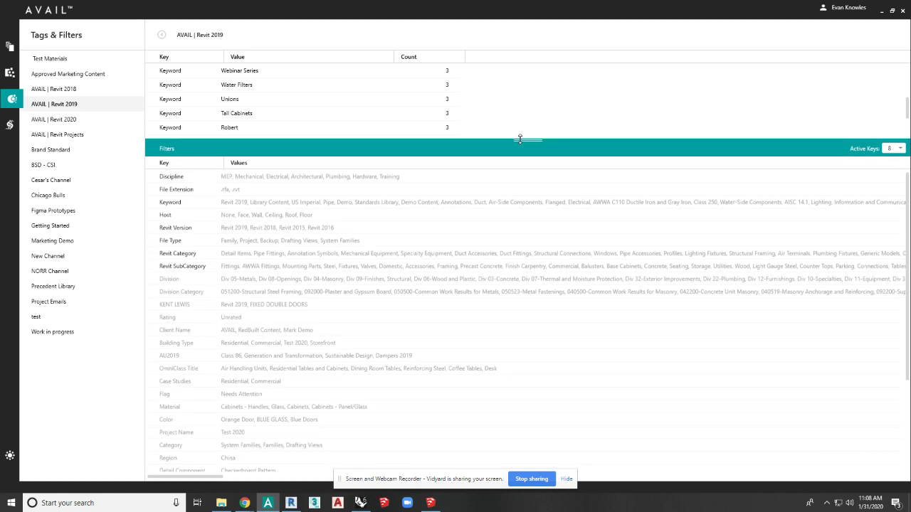
scroll(320, 353, down, 4)
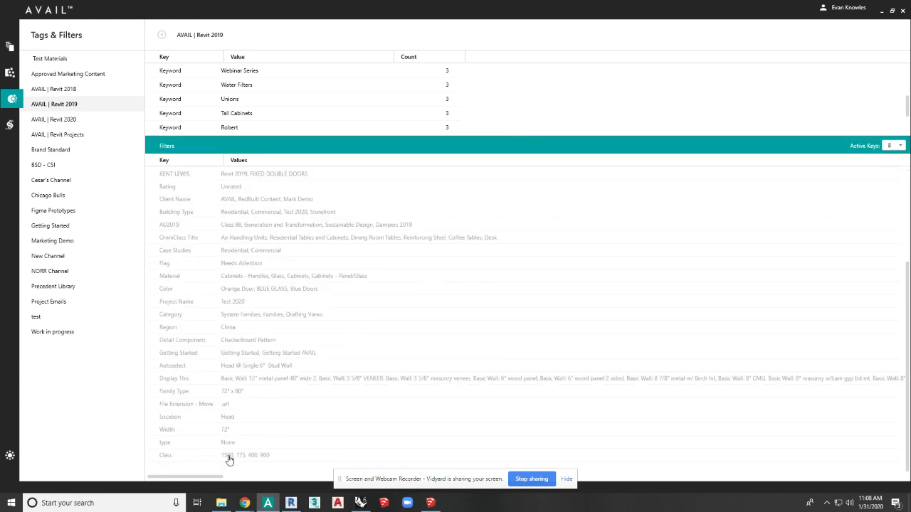
drag(187, 463, 179, 279)
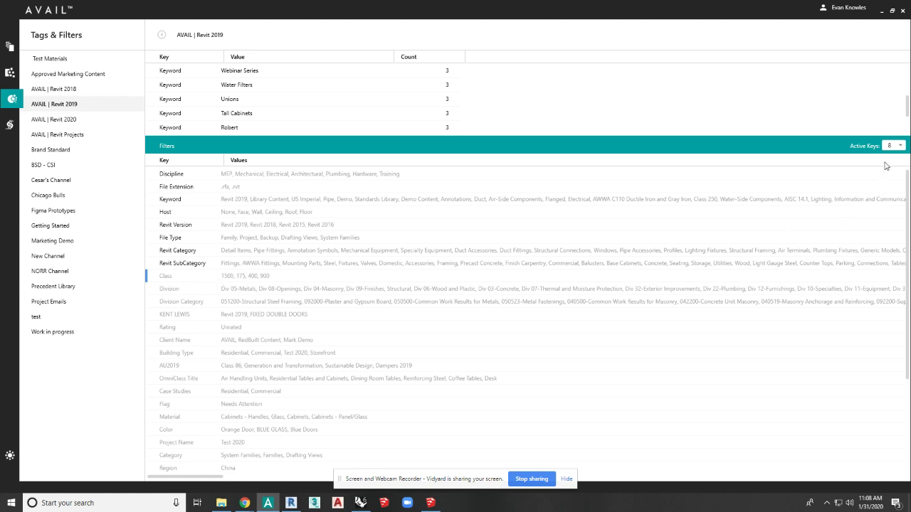
click(901, 146)
click(886, 172)
click(533, 138)
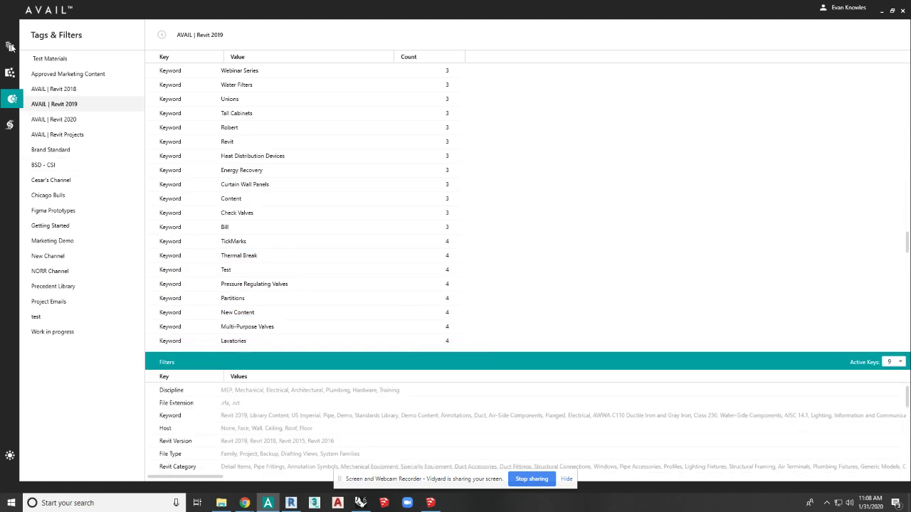
click(12, 47)
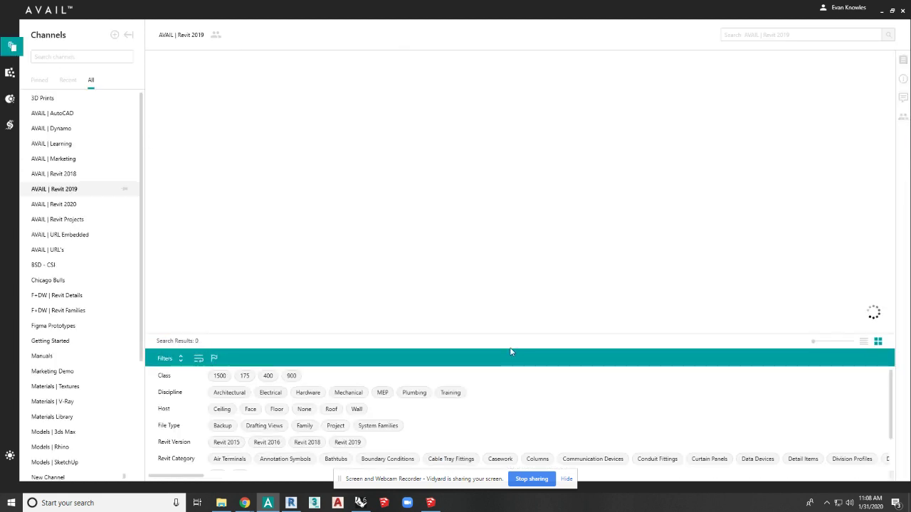
Step: Resize the Revit 2019 filter panel to list Class through Keyword while keeping an extra thumbnail row
drag(512, 349, 510, 246)
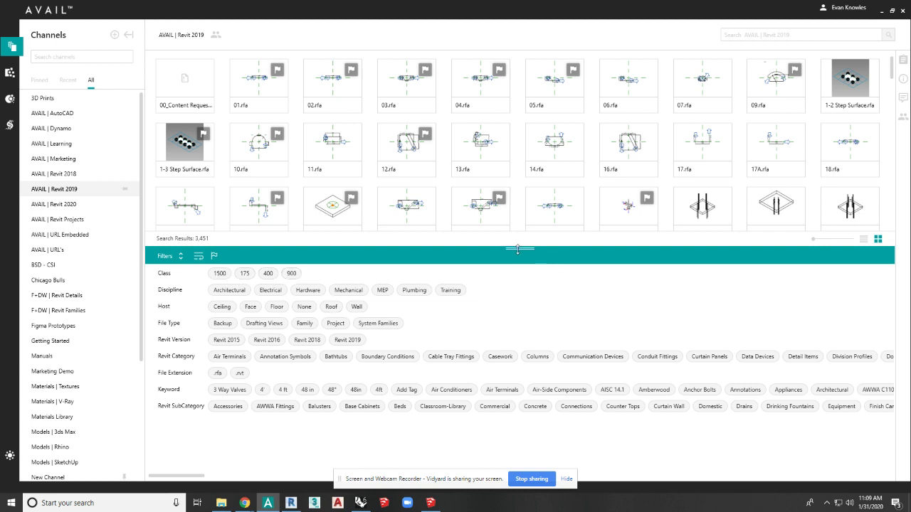
drag(518, 249, 508, 314)
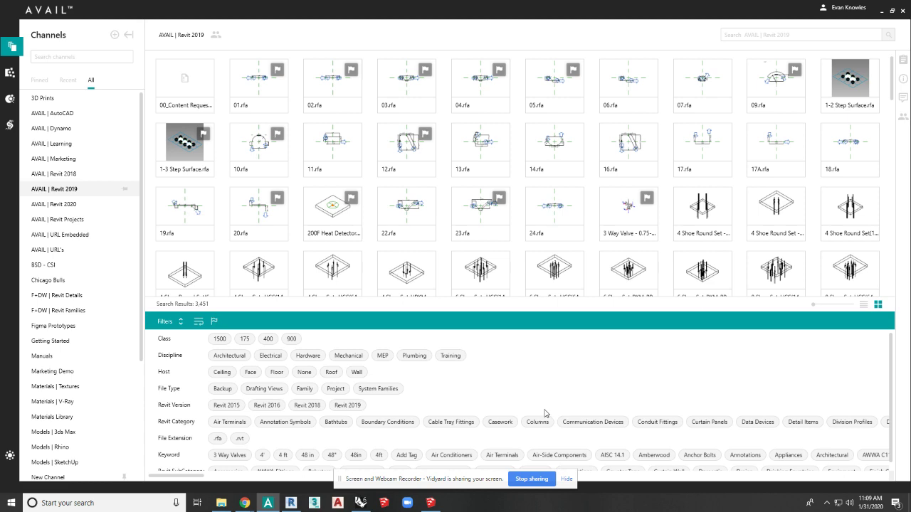